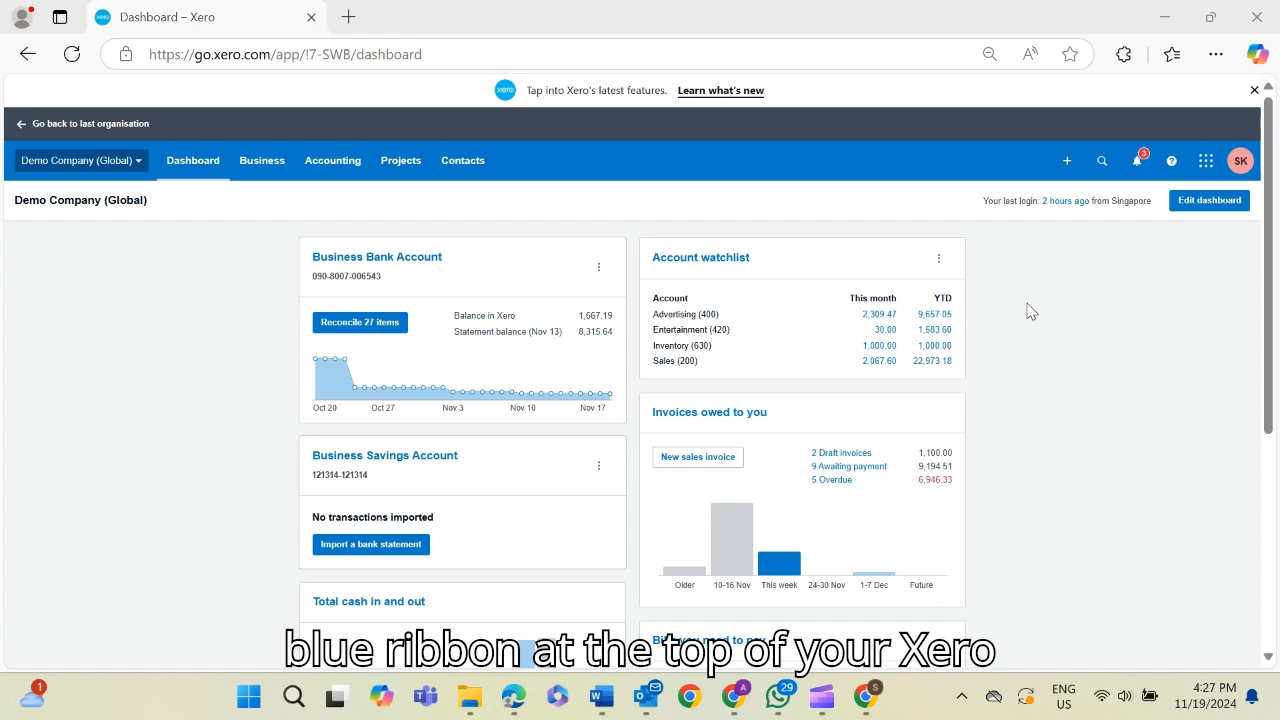
- Open the Quotes list for Demo Company (Global) and start a new quote
left_click(261, 172)
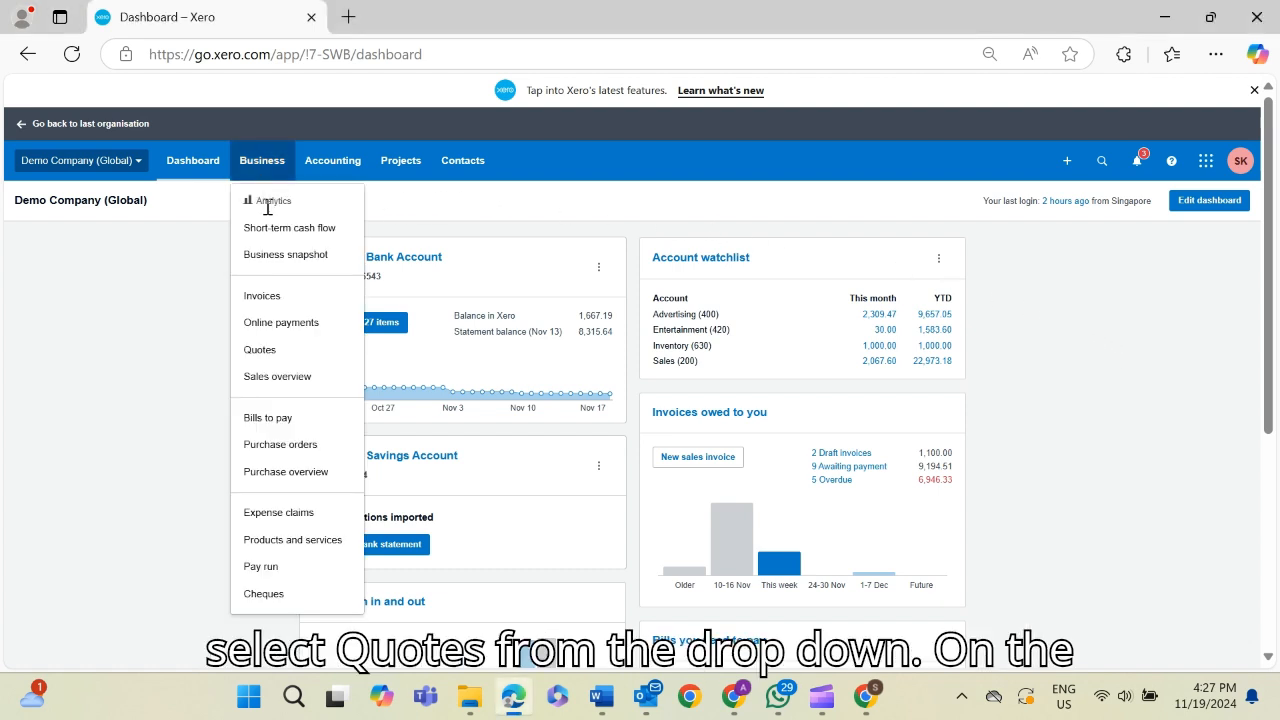
left_click(272, 351)
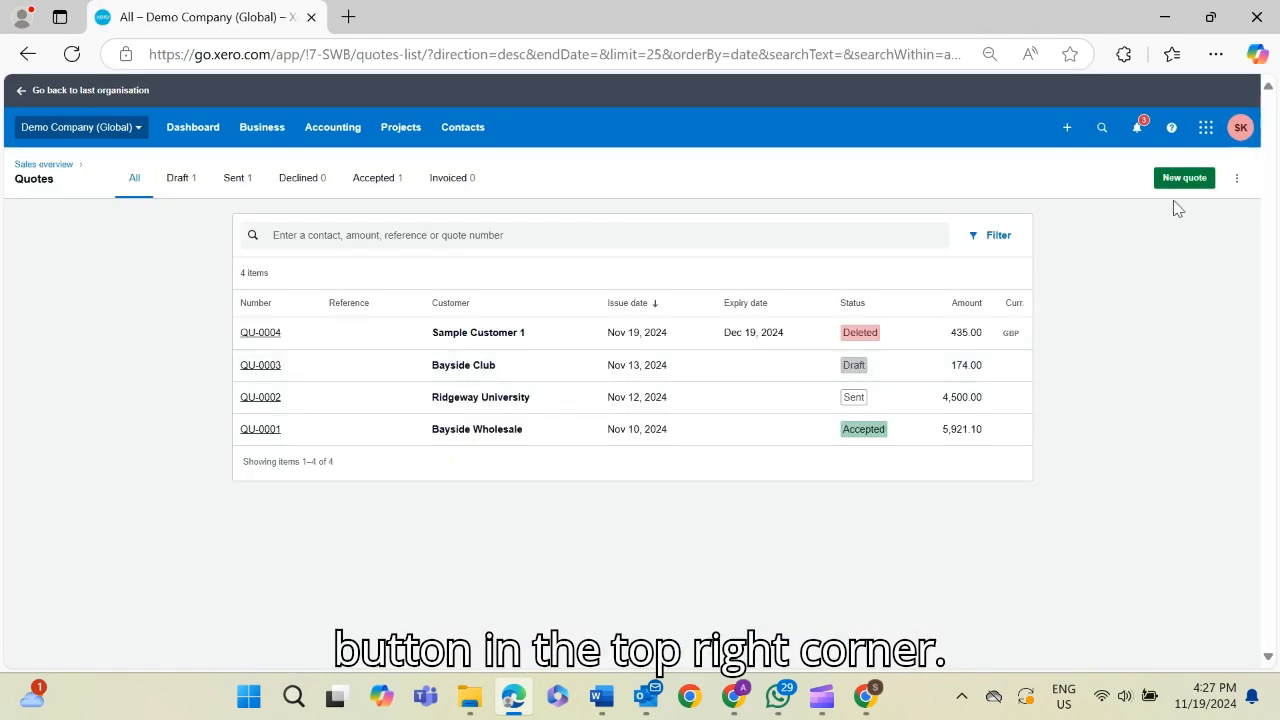
left_click(1186, 178)
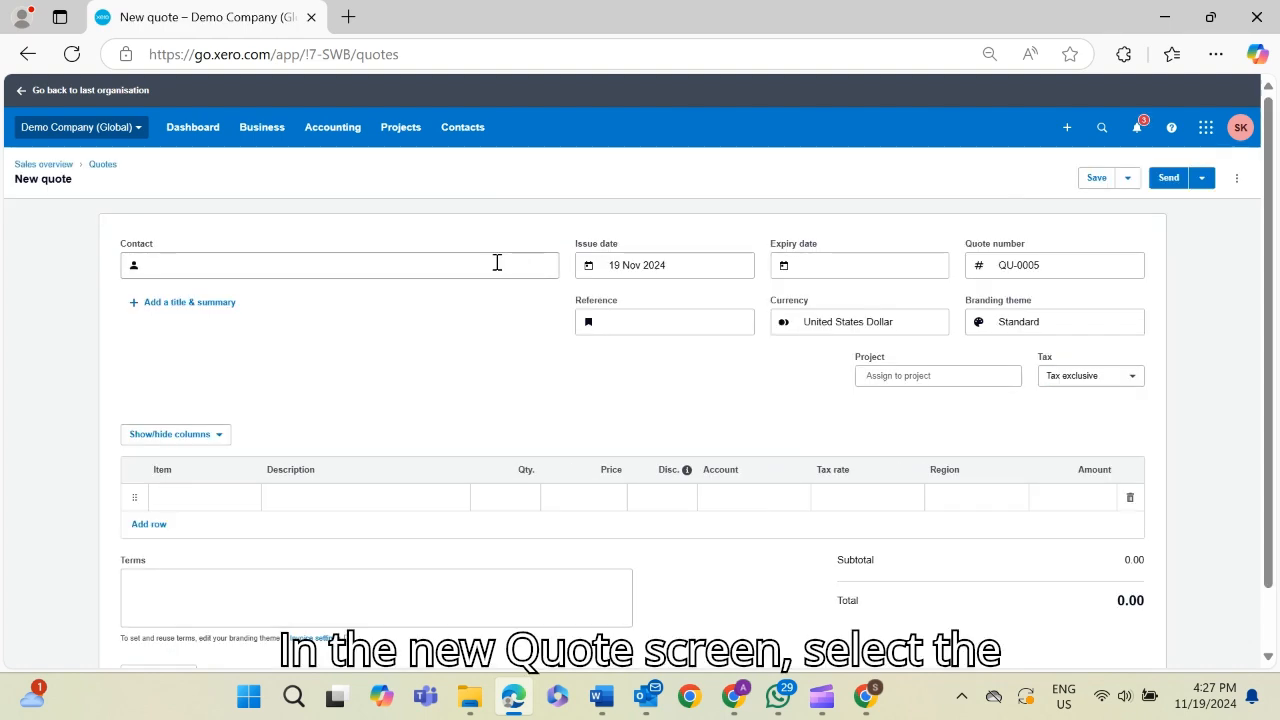
- Set the quote's contact to Sample Customer 1 and its expiry date to 30 days from today
left_click(497, 262)
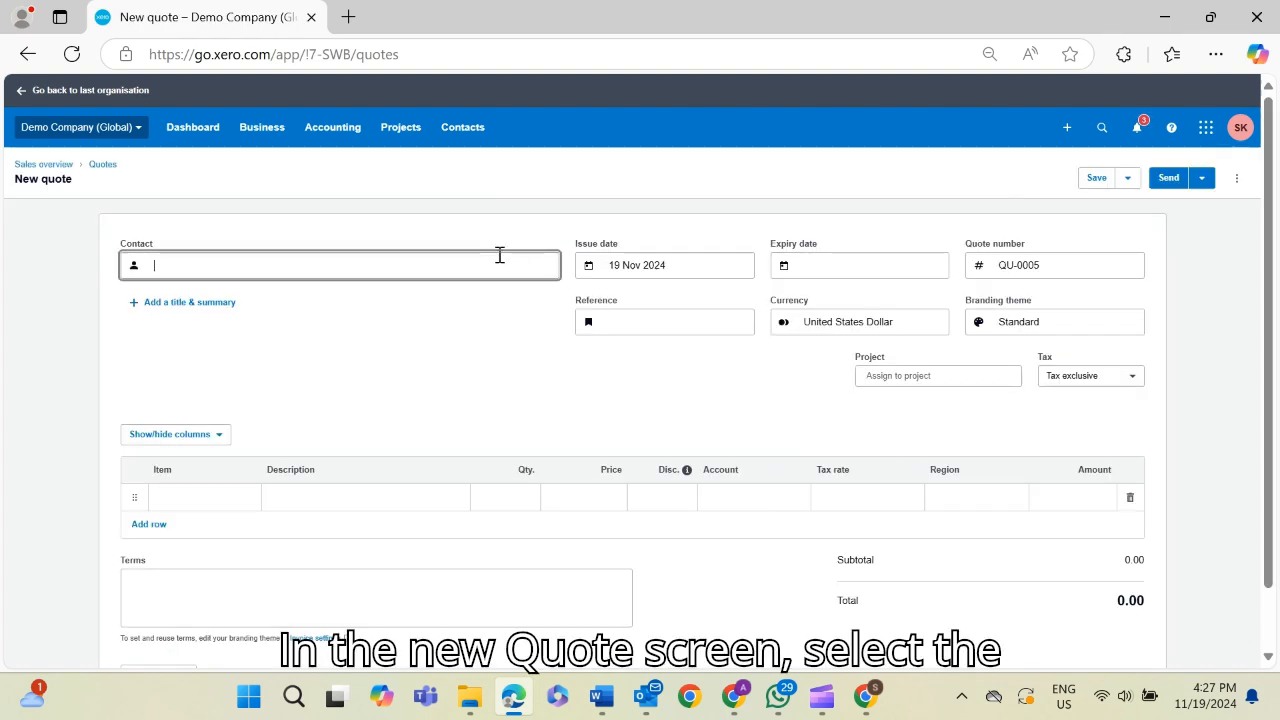
type("sam")
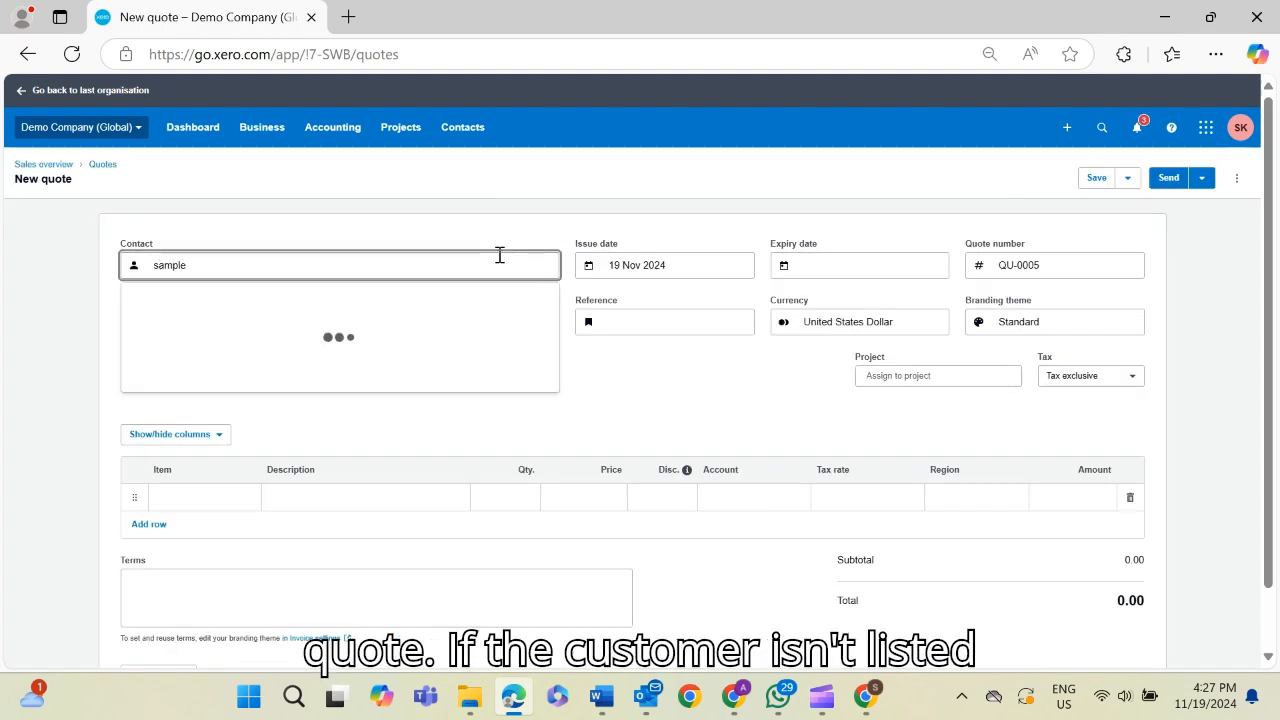
type("ple")
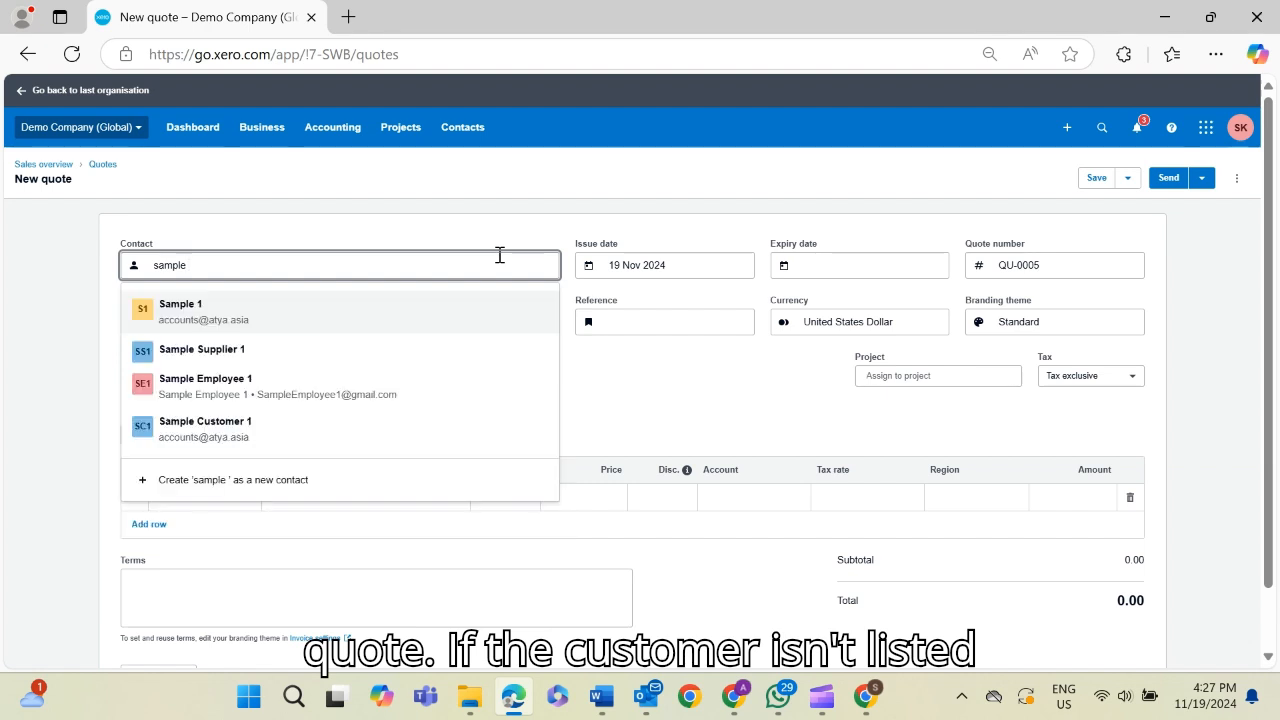
left_click(370, 425)
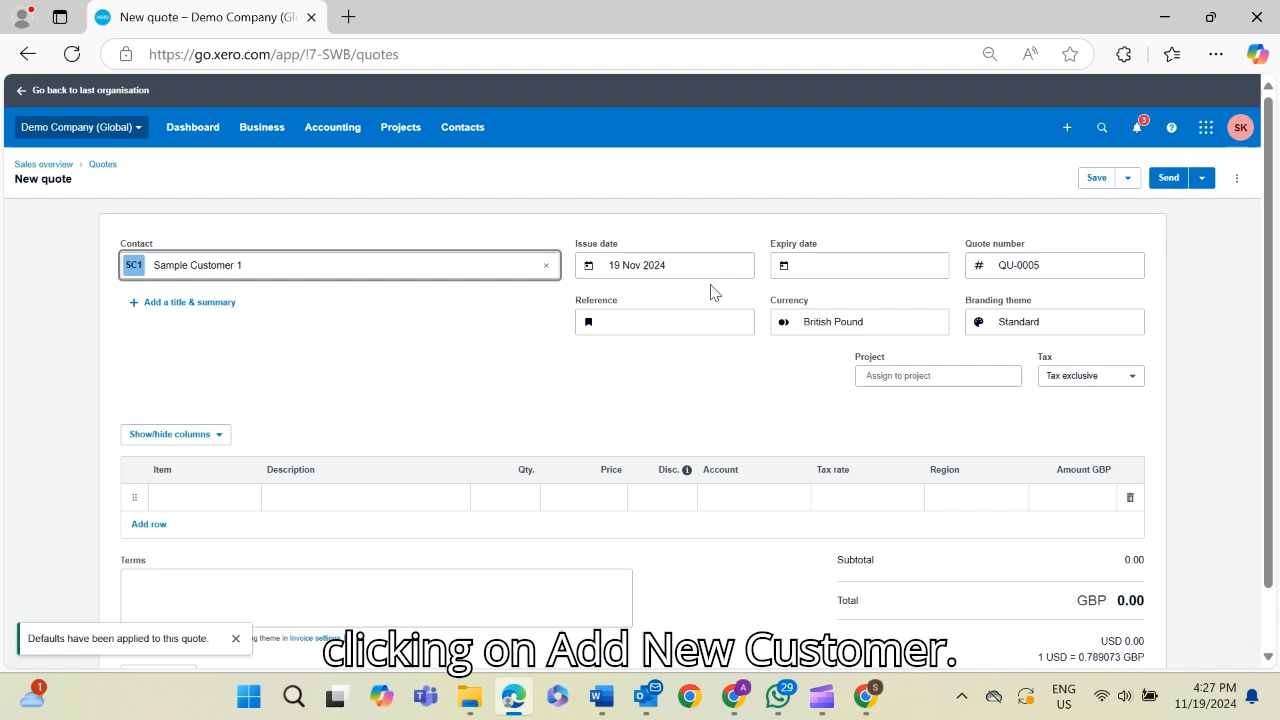
left_click(820, 273)
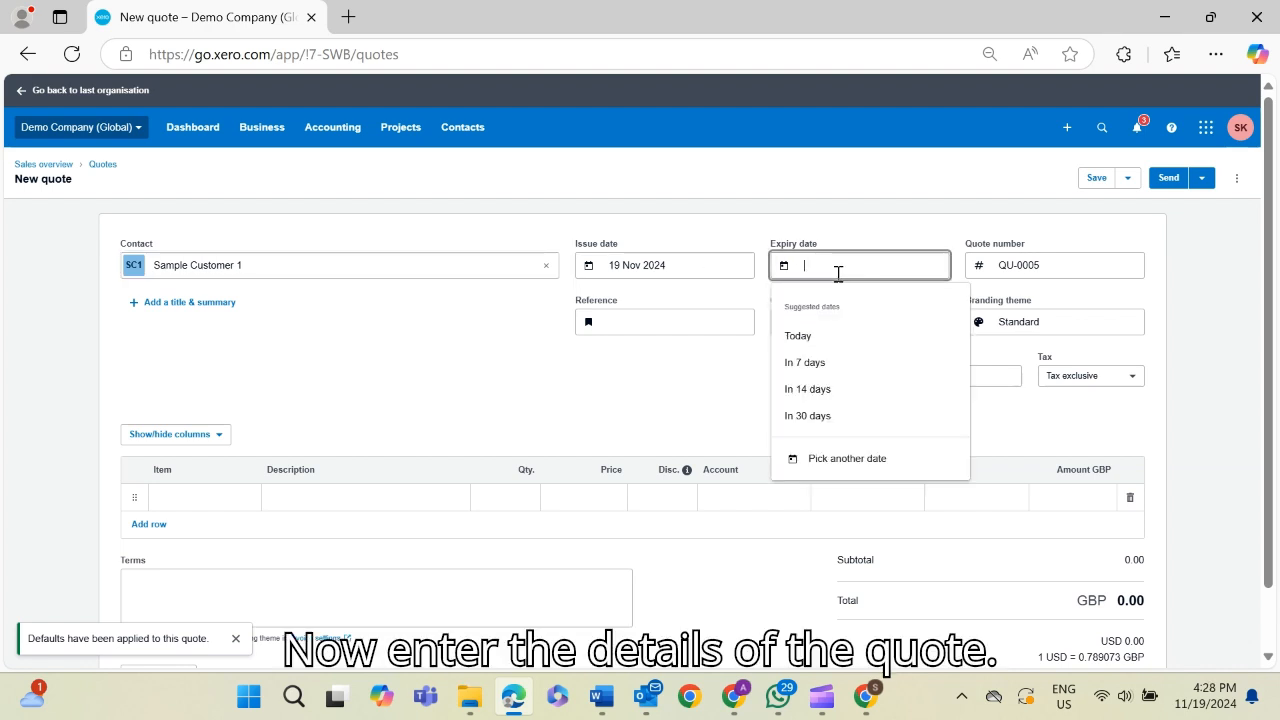
left_click(849, 415)
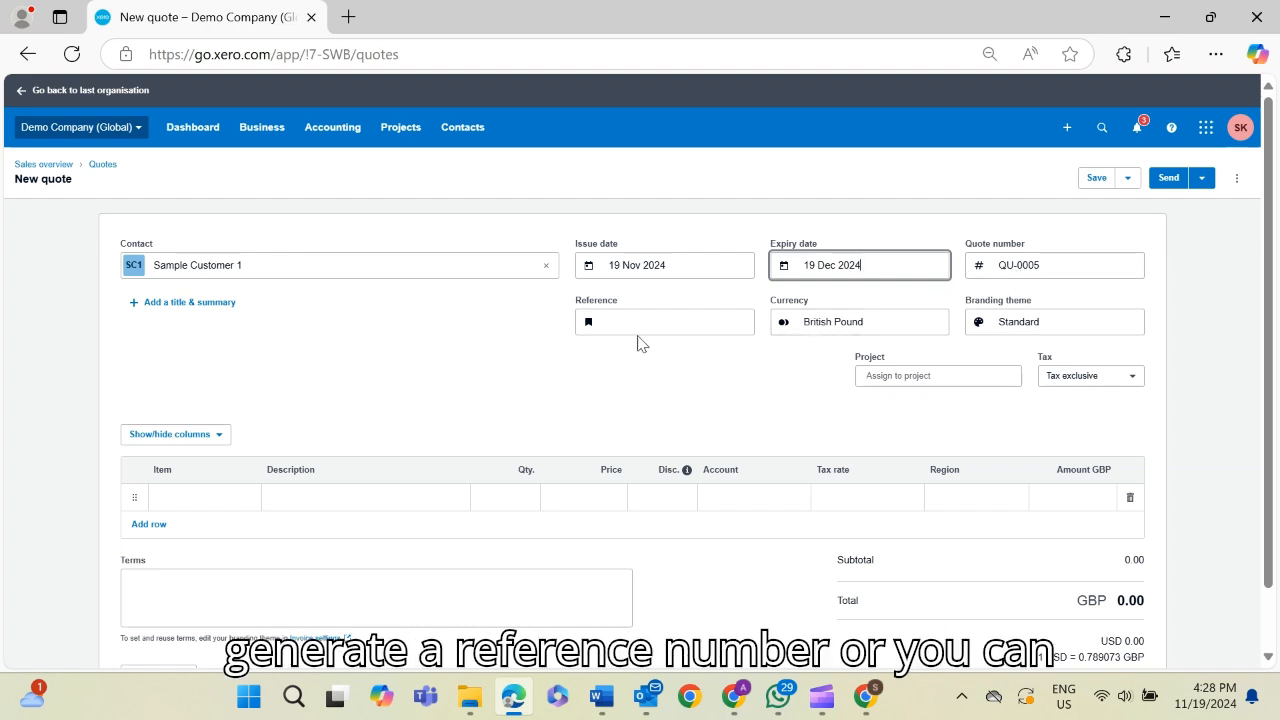
- Add the item T-Shirt Medium Black to the quote's first line with a quantity of 10
scroll(442, 345, "down", 1)
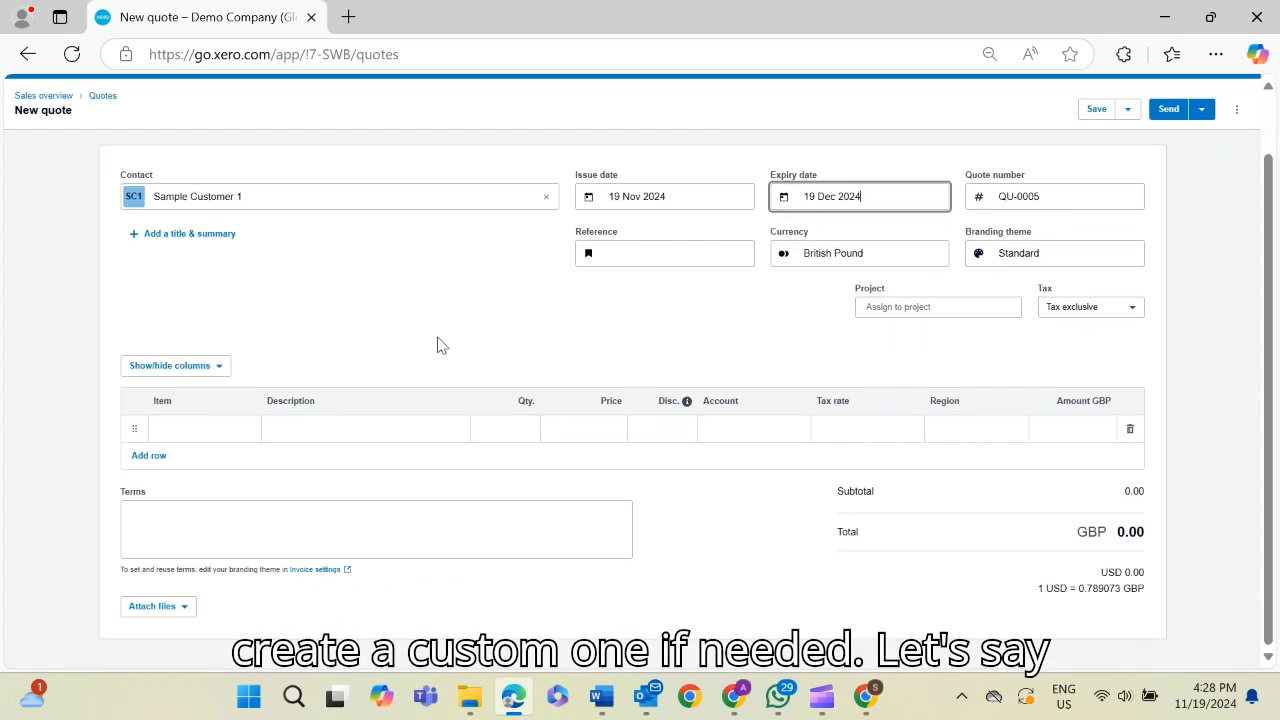
left_click(243, 429)
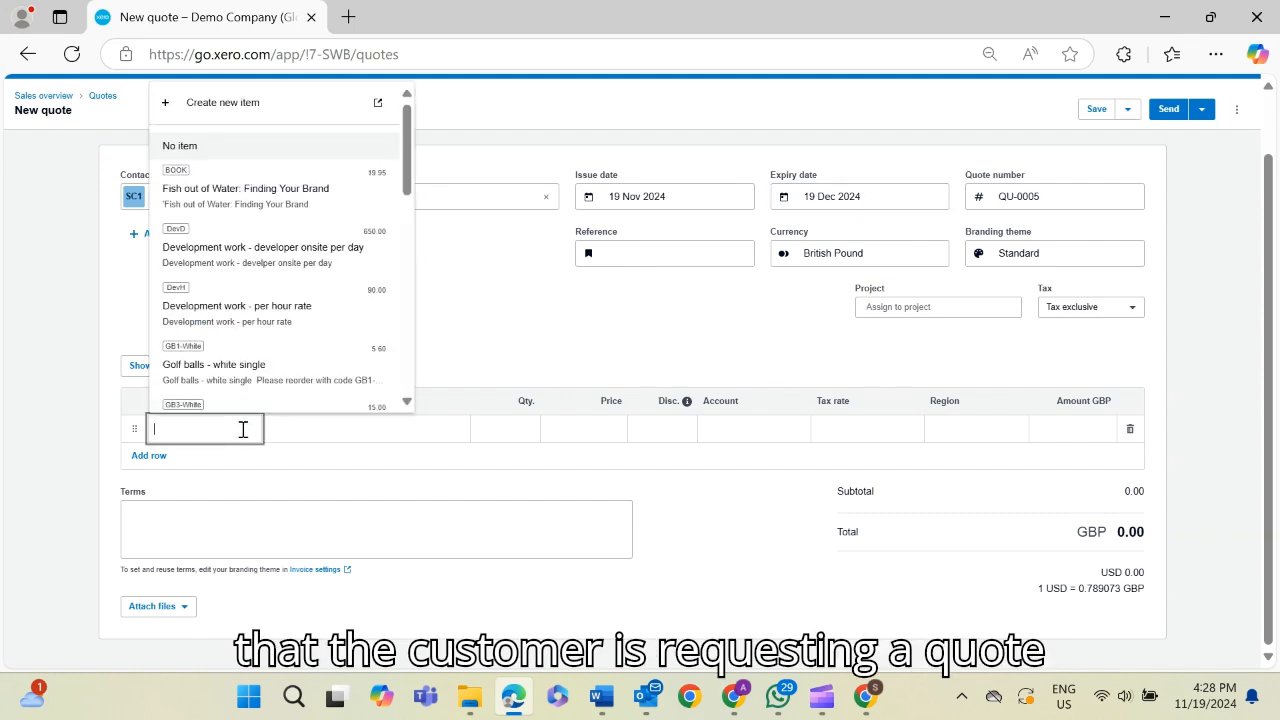
scroll(300, 283, "down", 3)
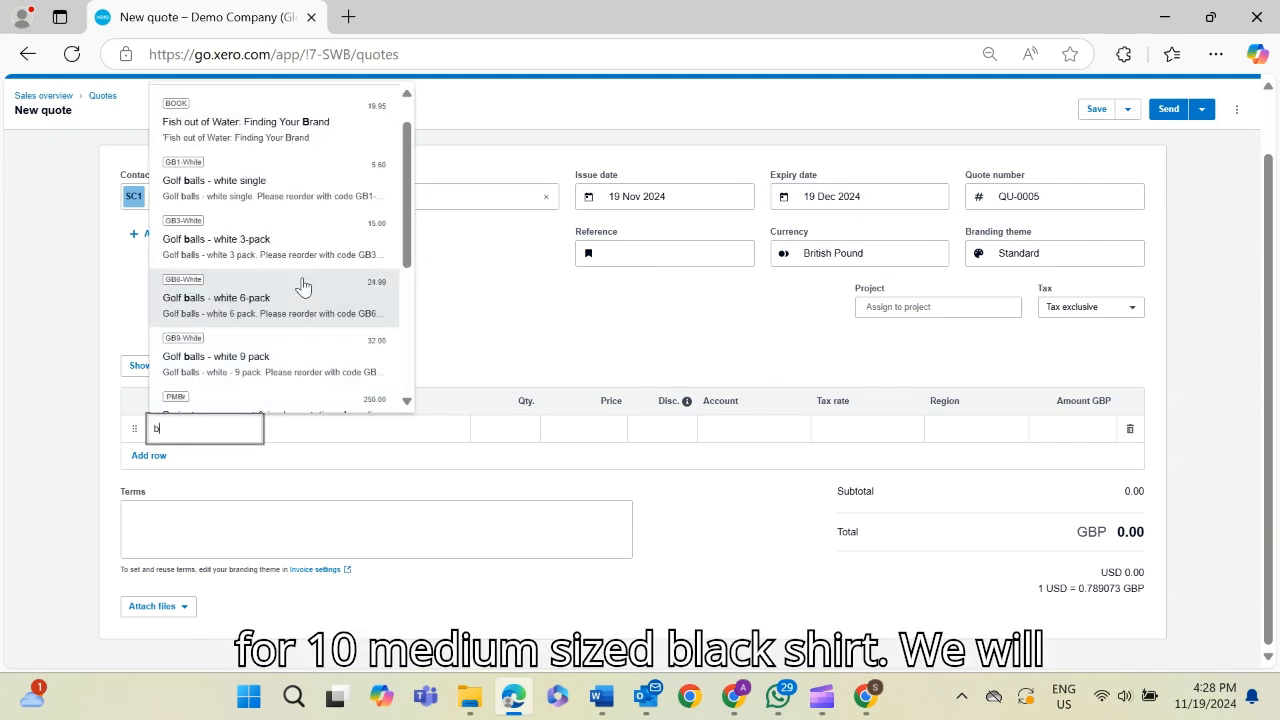
type("black")
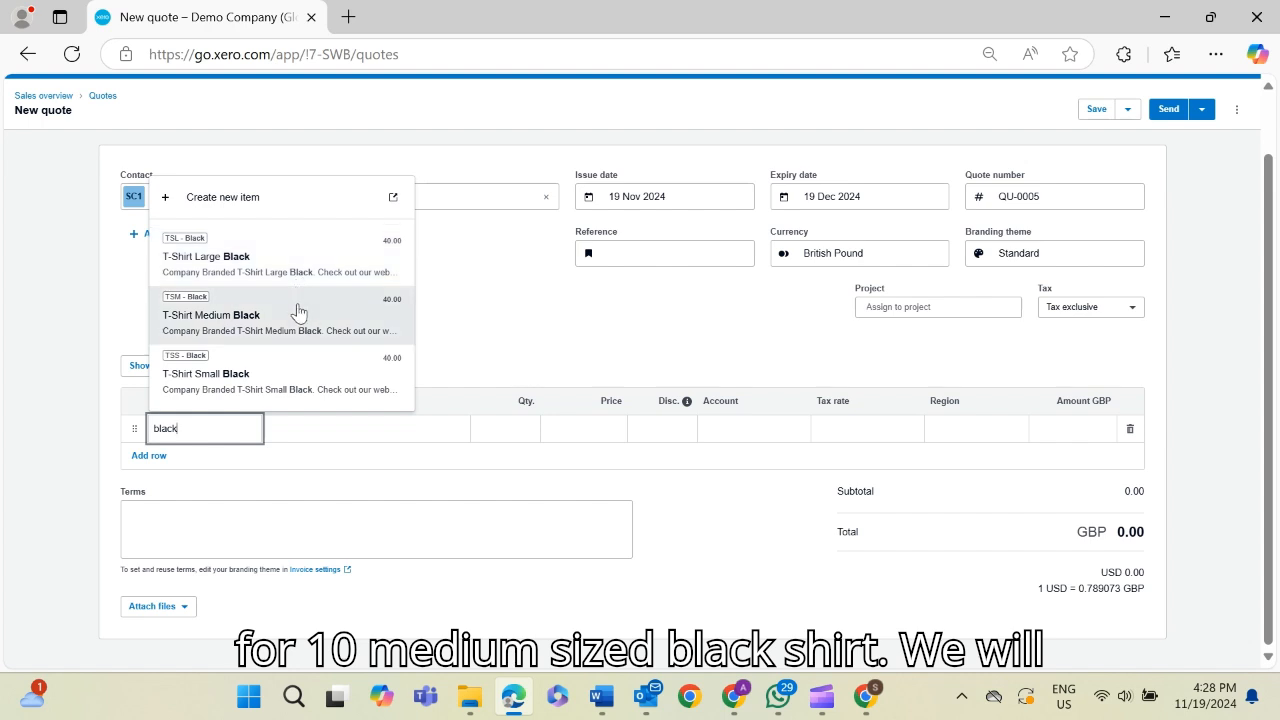
left_click(302, 314)
left_click(528, 434)
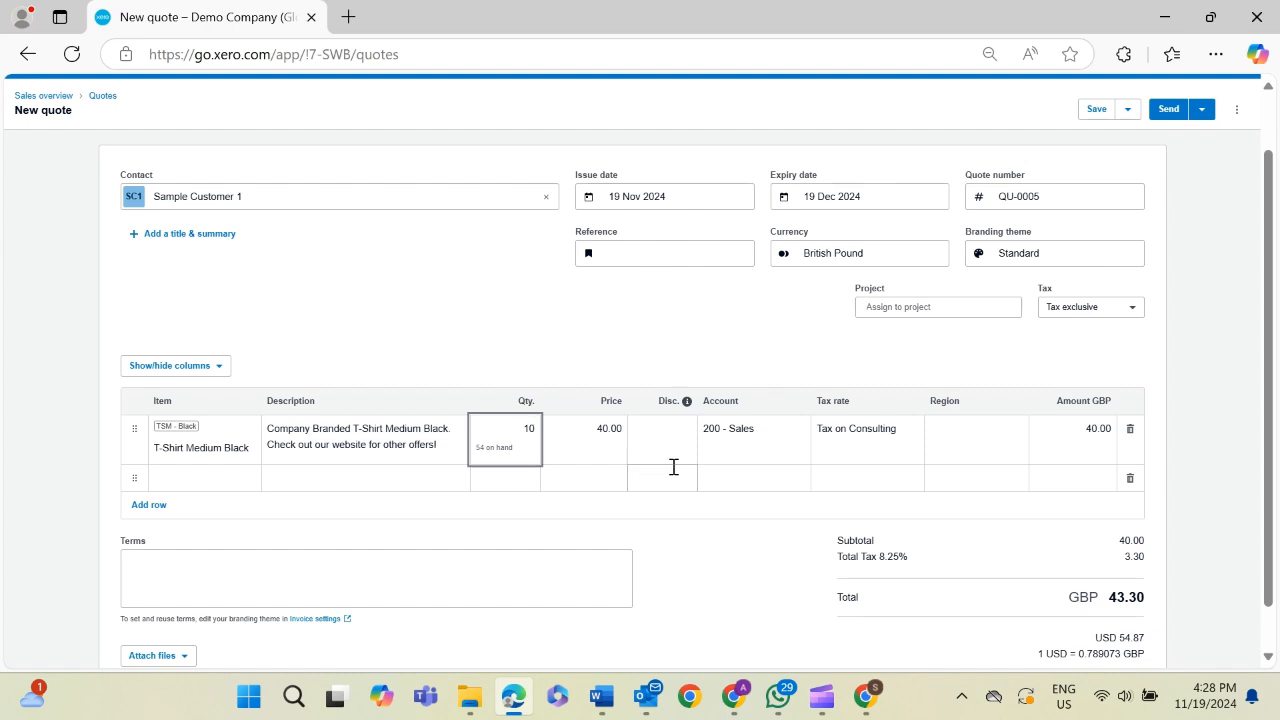
left_click(778, 362)
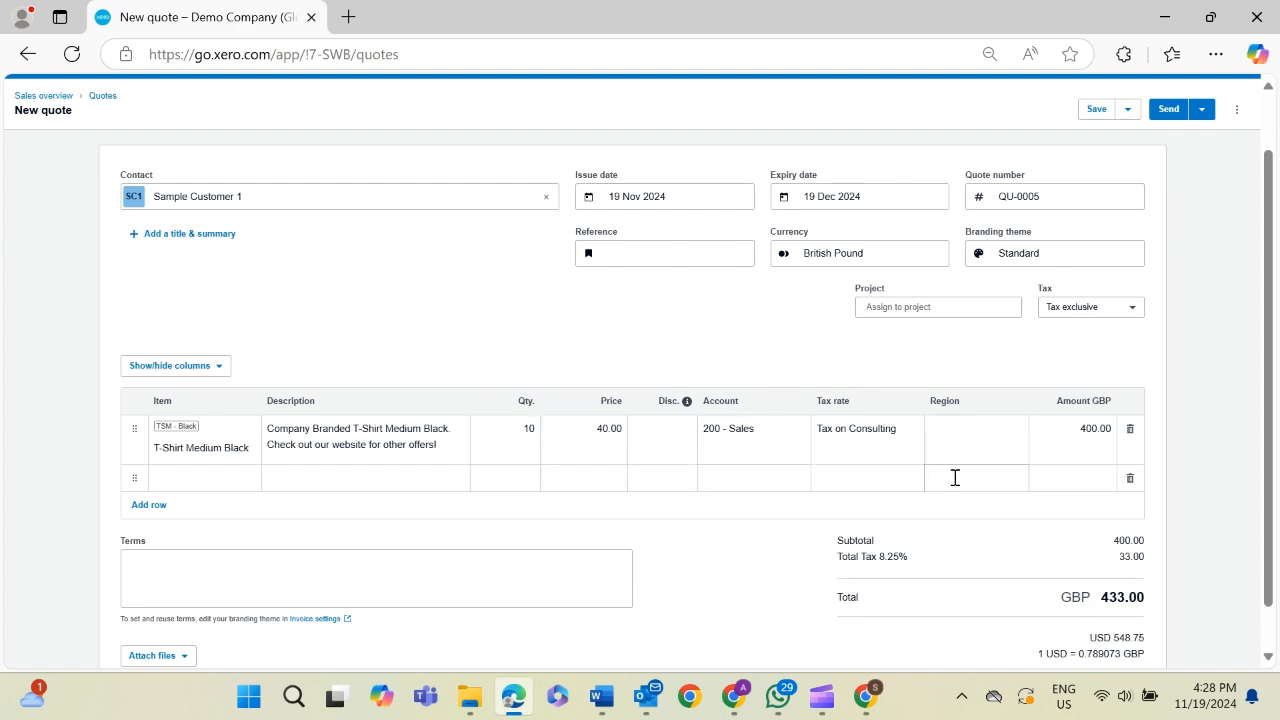
scroll(906, 486, "down", 1)
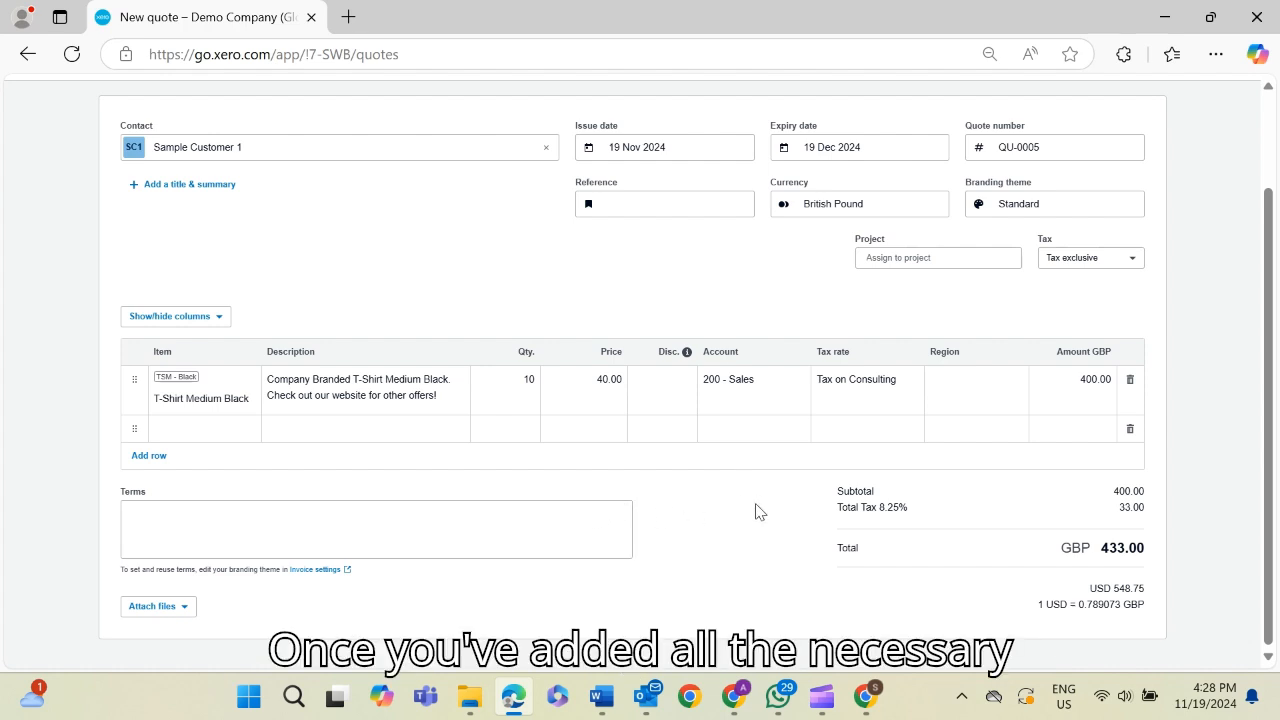
- Send the quote to the customer by email with the default Basic message
scroll(758, 510, "up", 1)
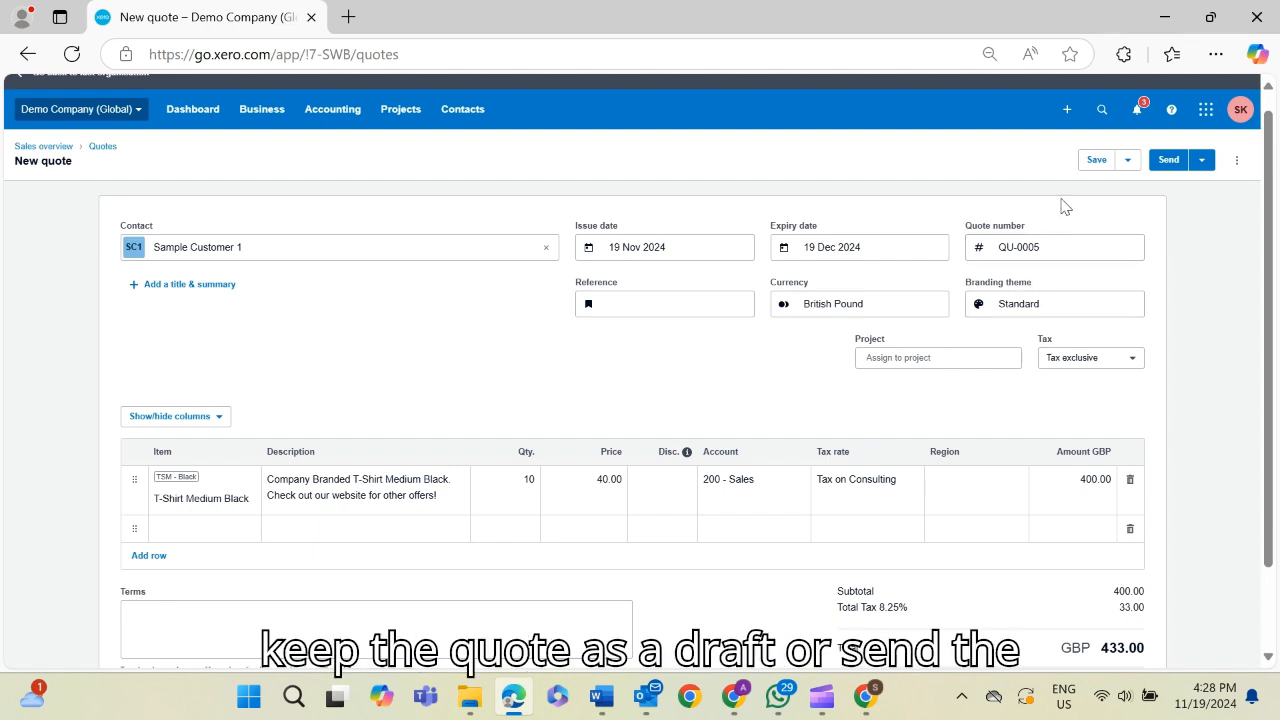
left_click(1166, 163)
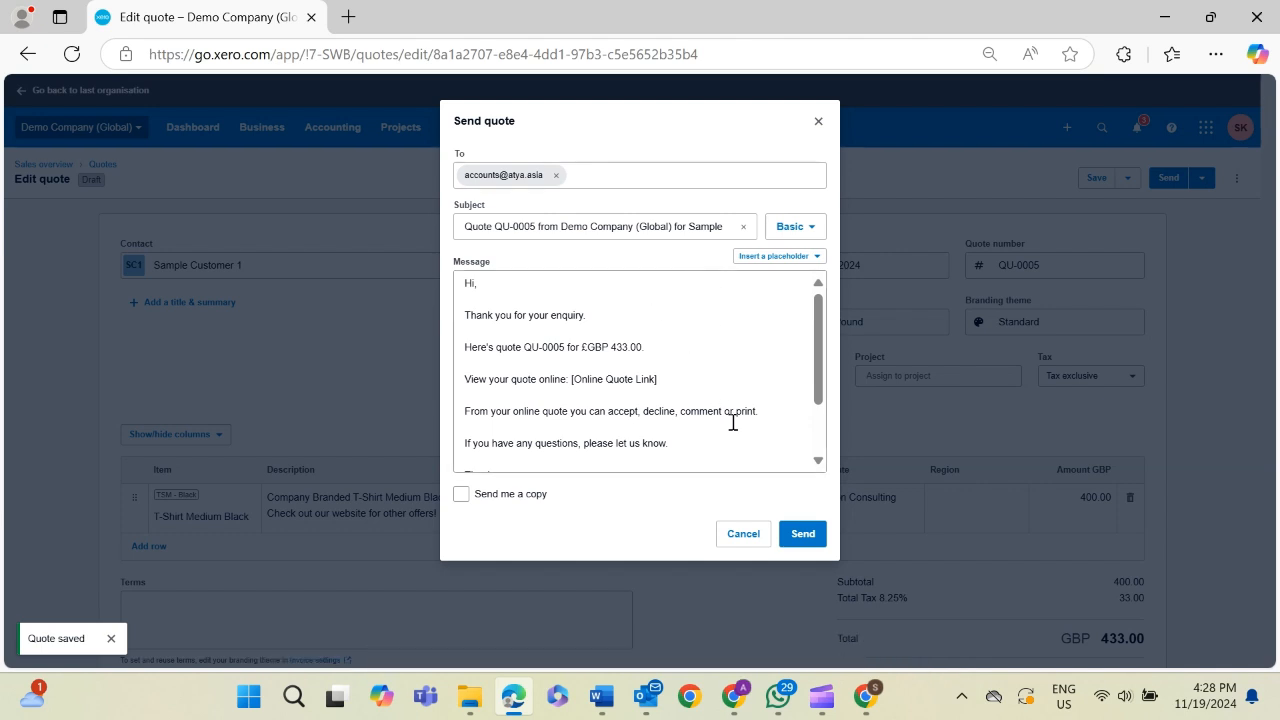
left_click(790, 535)
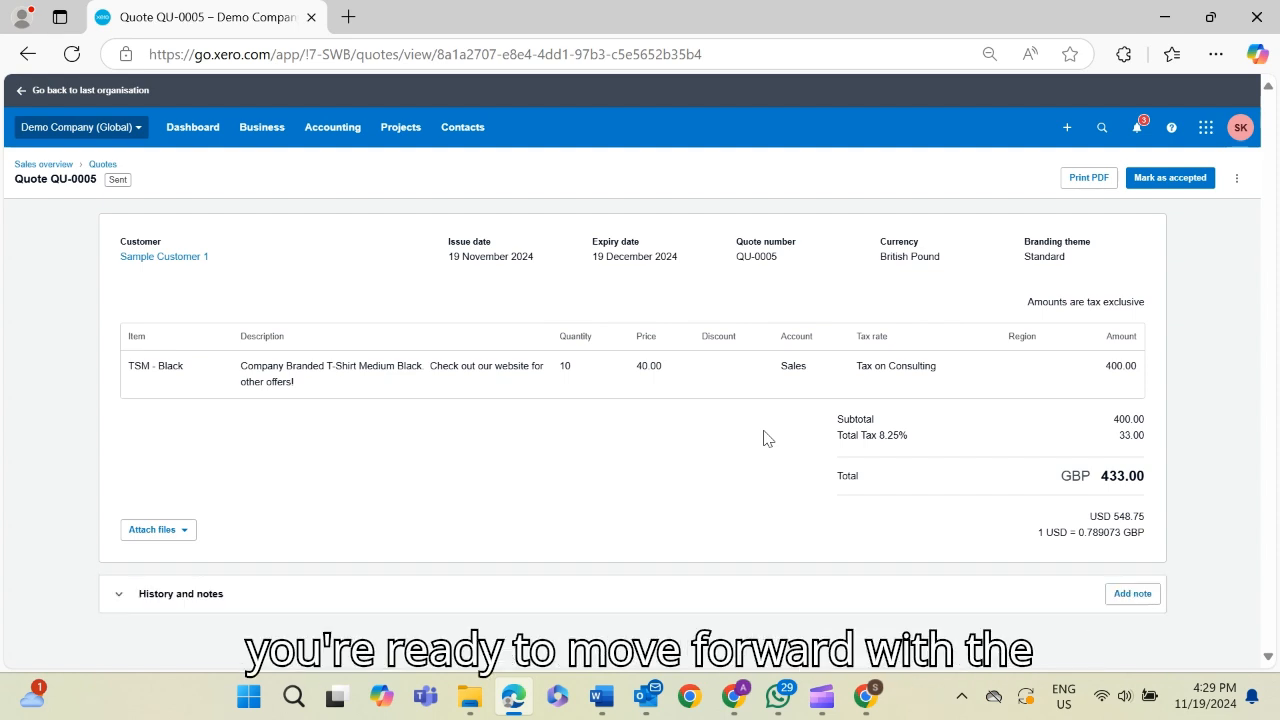
- Return to the Quotes list, open quote QU-0005 and mark it as accepted
left_click(180, 130)
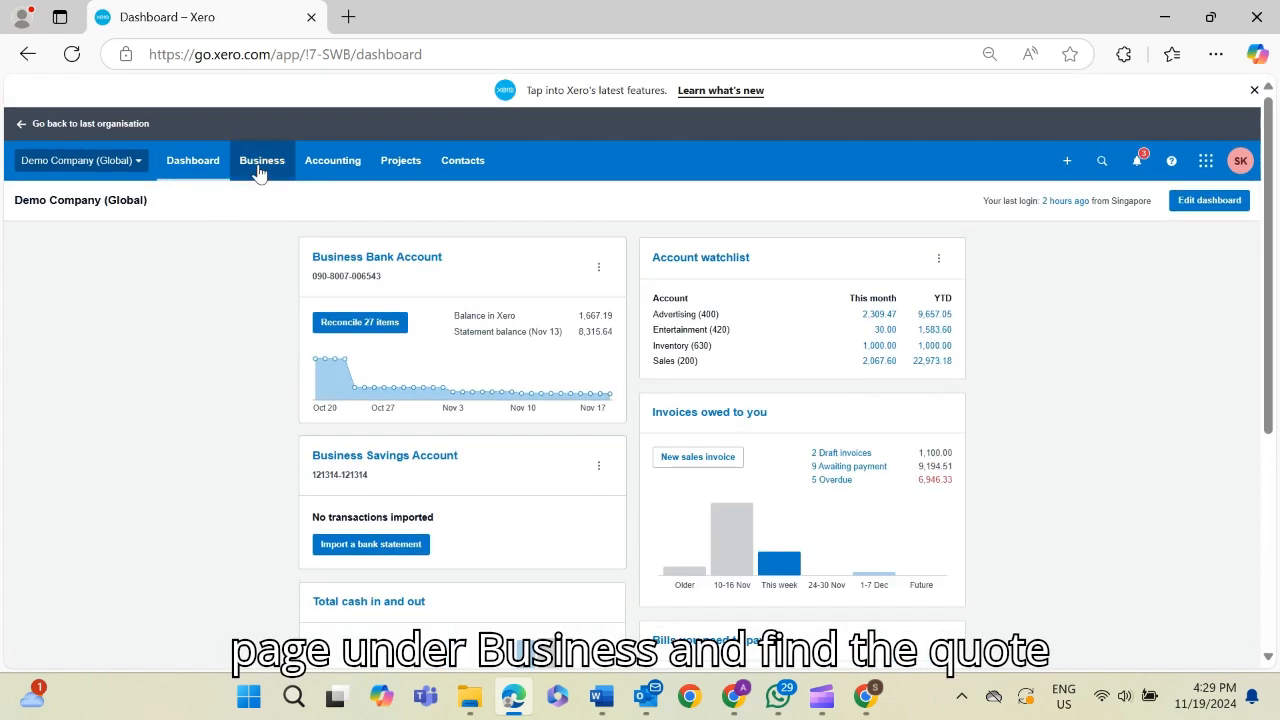
left_click(259, 165)
left_click(270, 352)
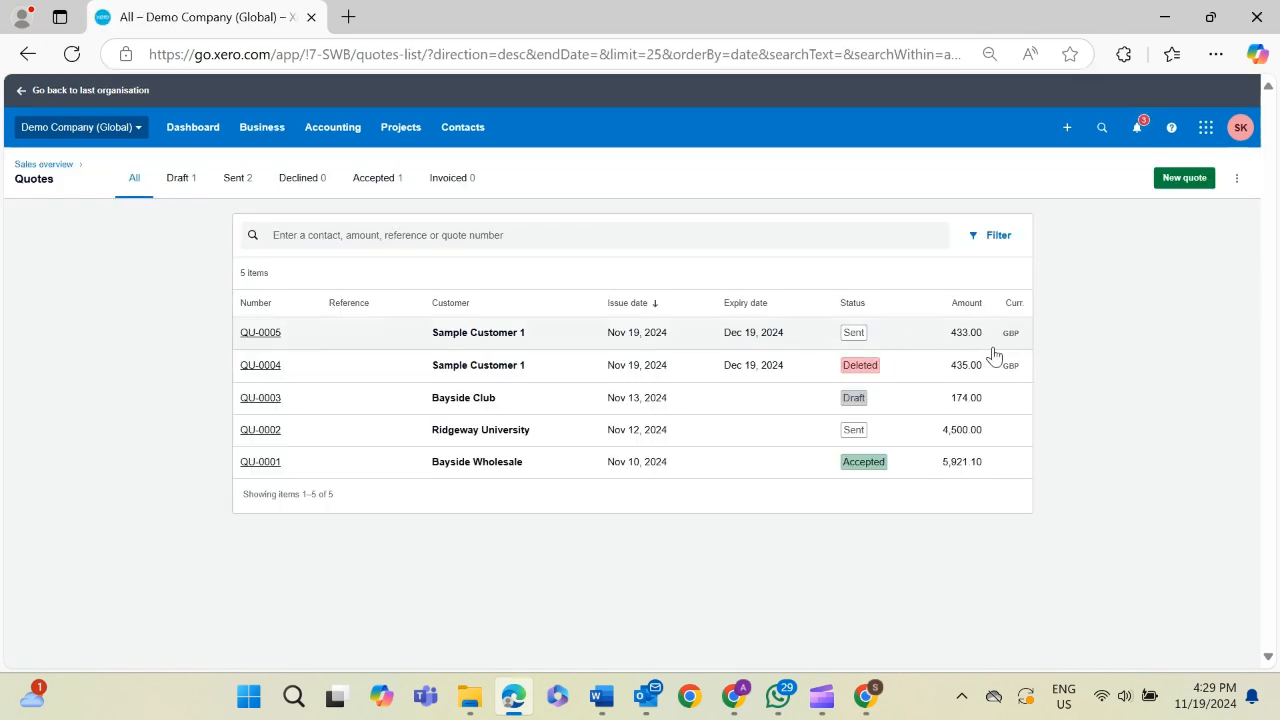
left_click(961, 346)
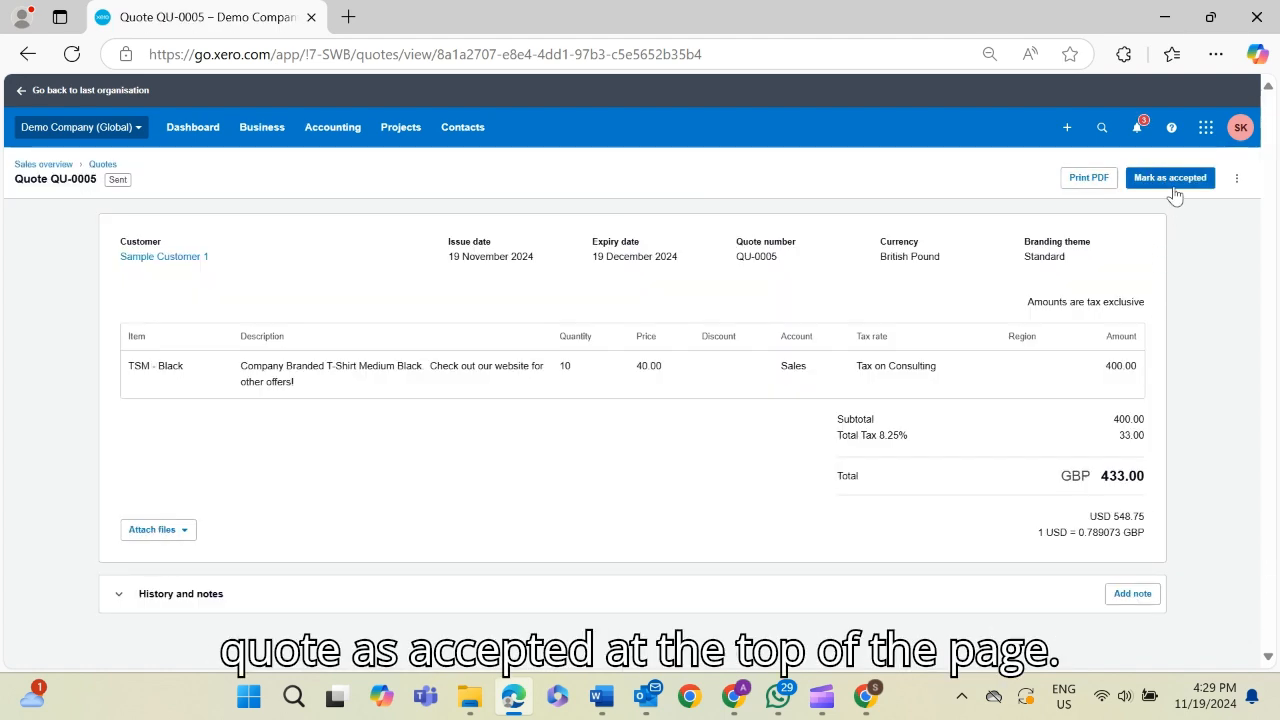
left_click(1174, 188)
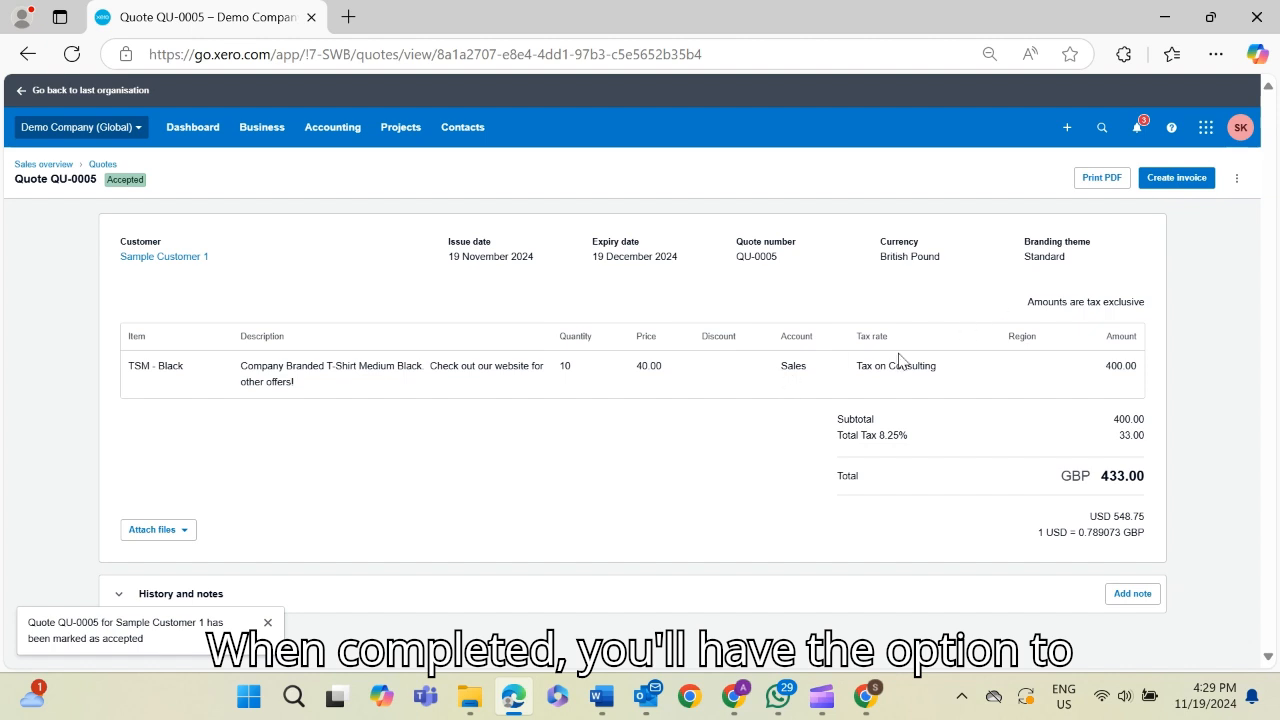
- Create an invoice from the accepted quote, marking the quote as invoiced
left_click(1180, 178)
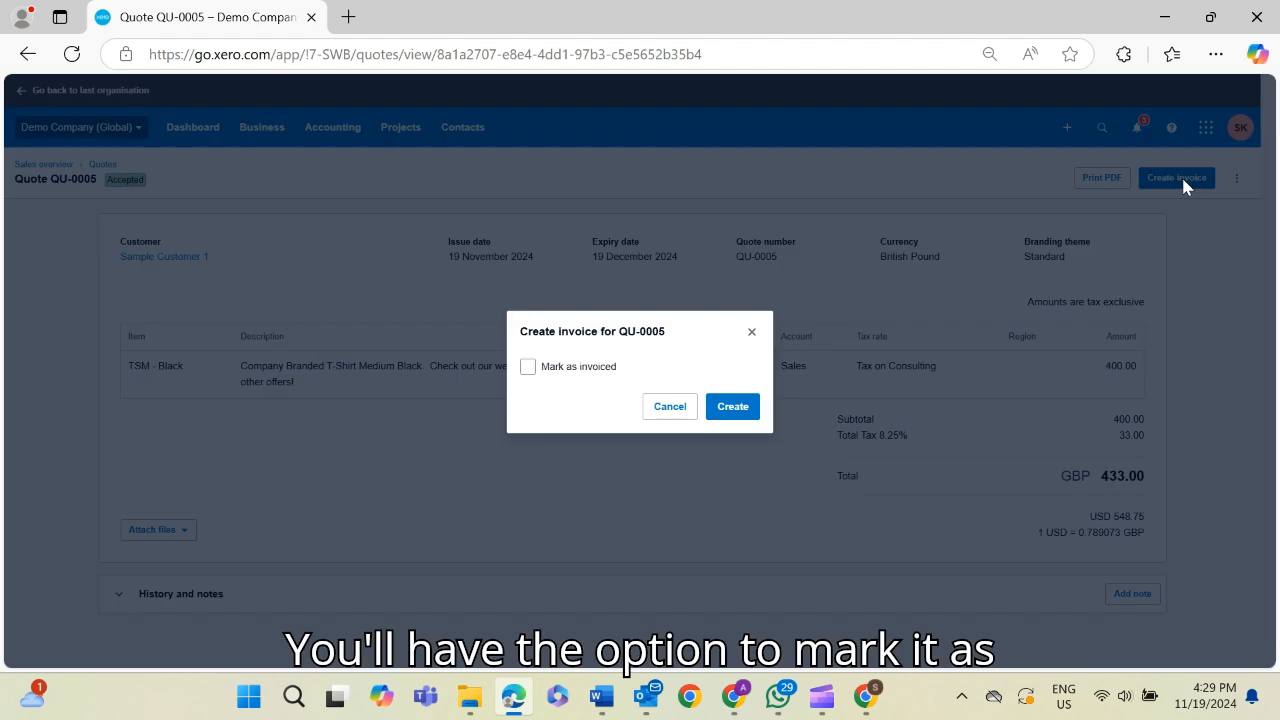
left_click(600, 368)
left_click(738, 406)
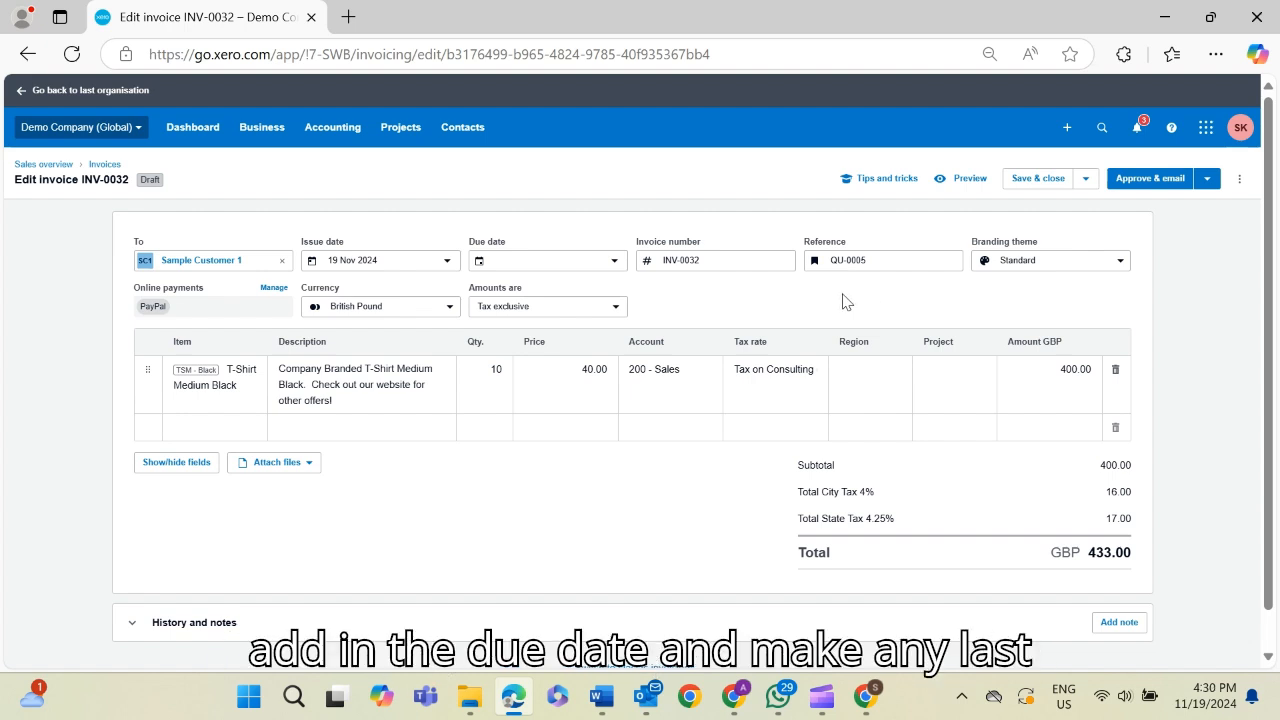
- Set the invoice's due date to 3 Dec 2024 and expand its history and notes
left_click(614, 260)
left_click(578, 350)
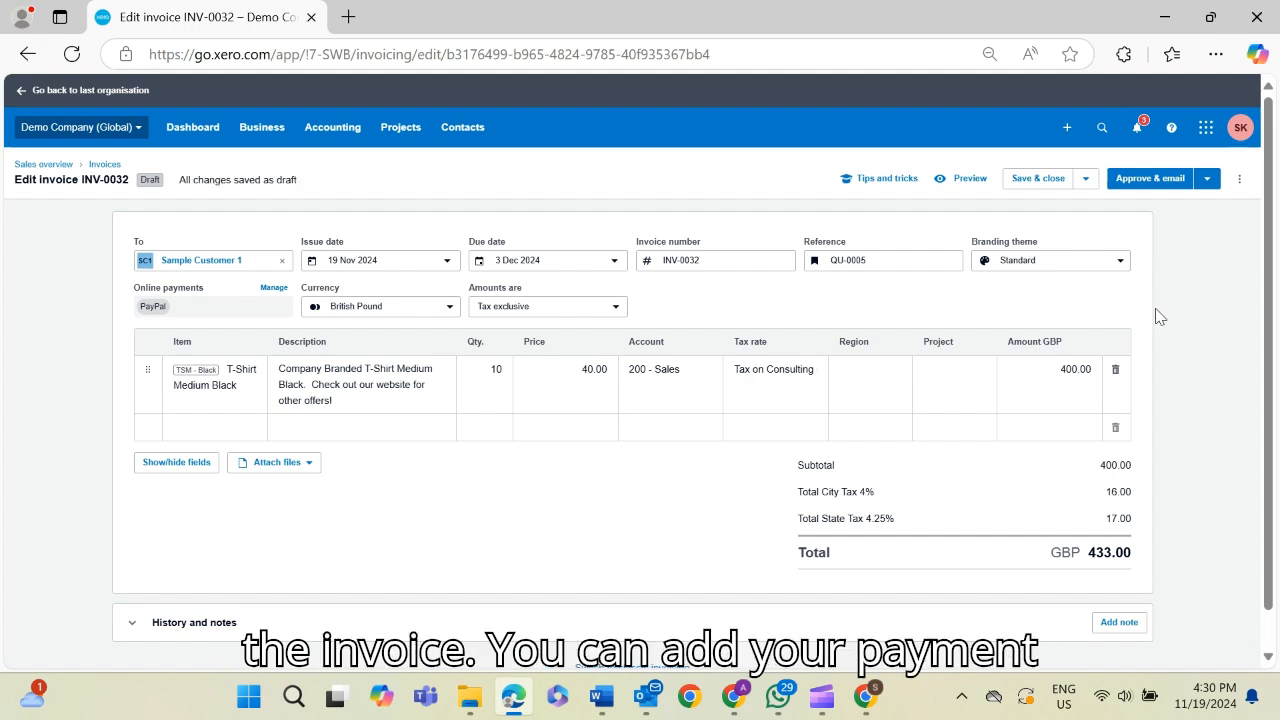
scroll(1158, 370, "down", 1)
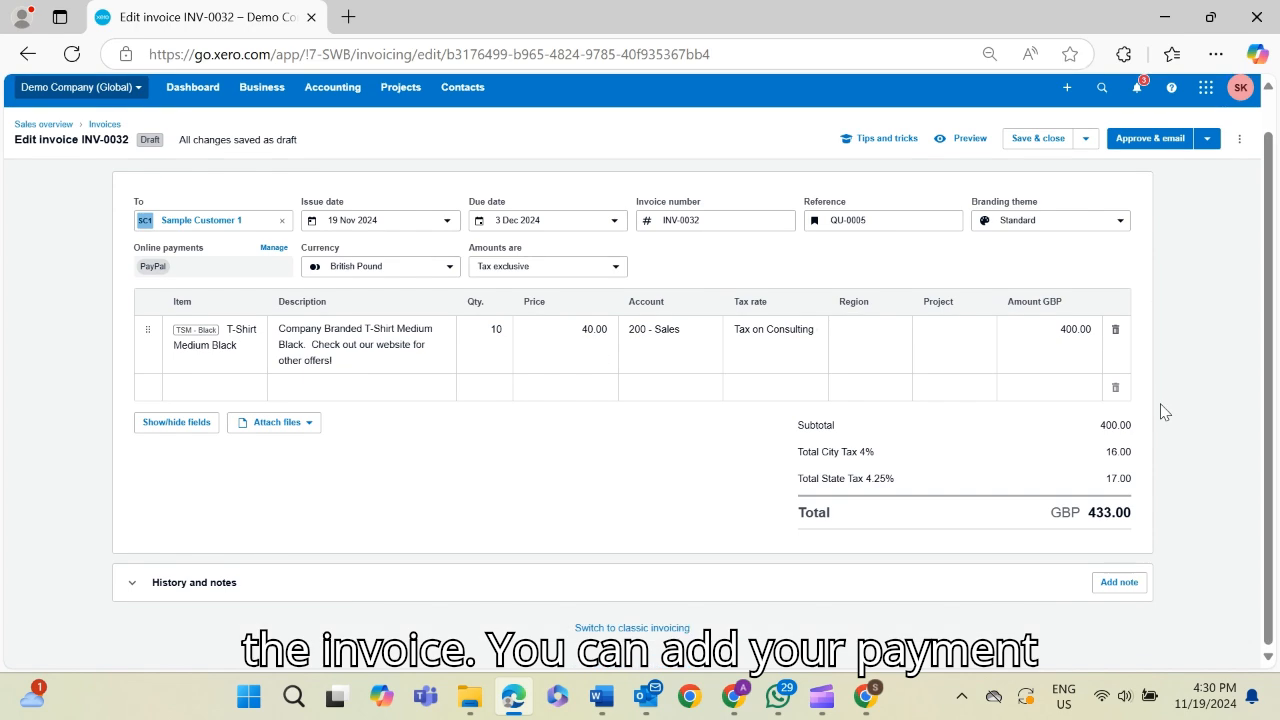
scroll(1158, 420, "up", 1)
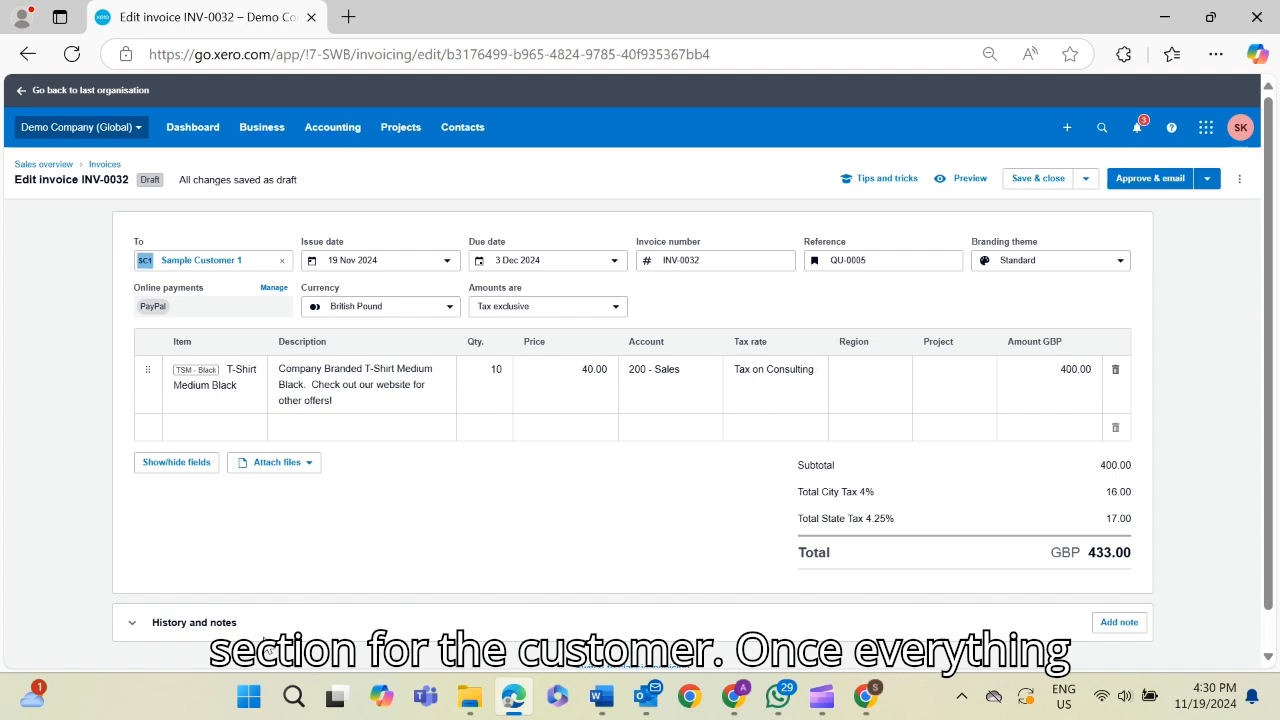
left_click(164, 645)
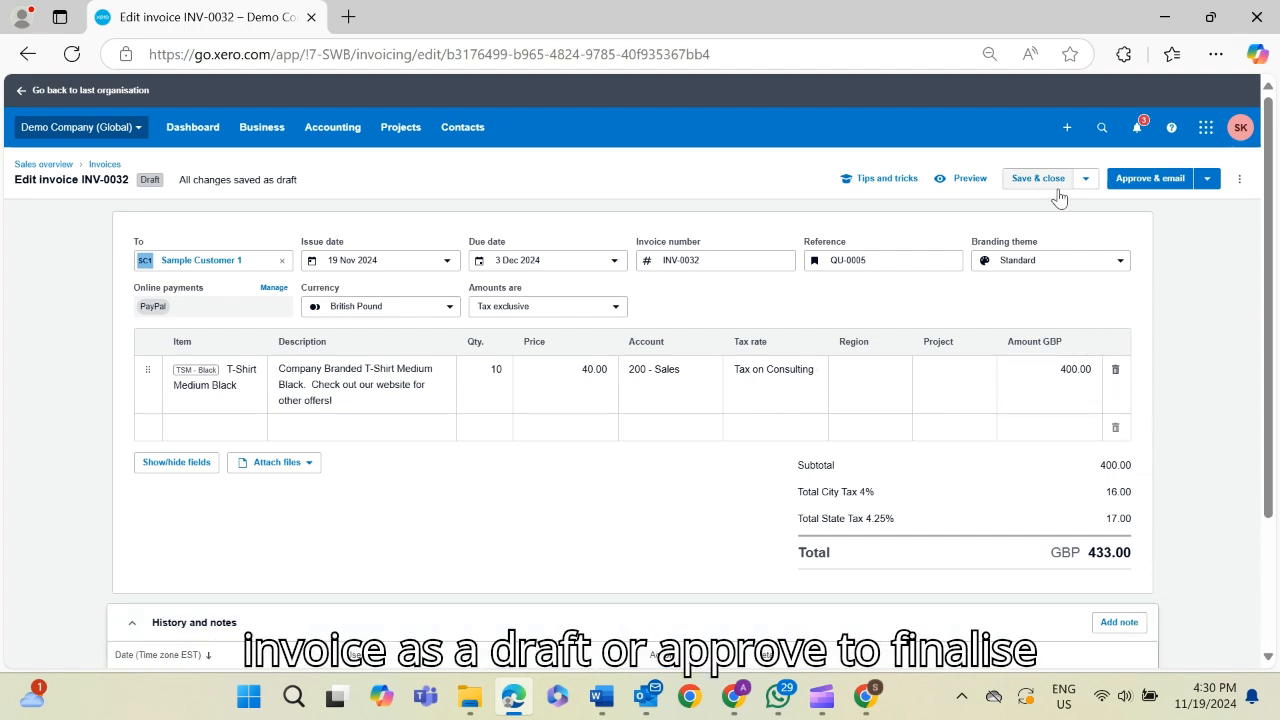
- Approve the invoice and email it to the customer without the PDF attachment, dismissing the credit card payments notice
left_click(1167, 186)
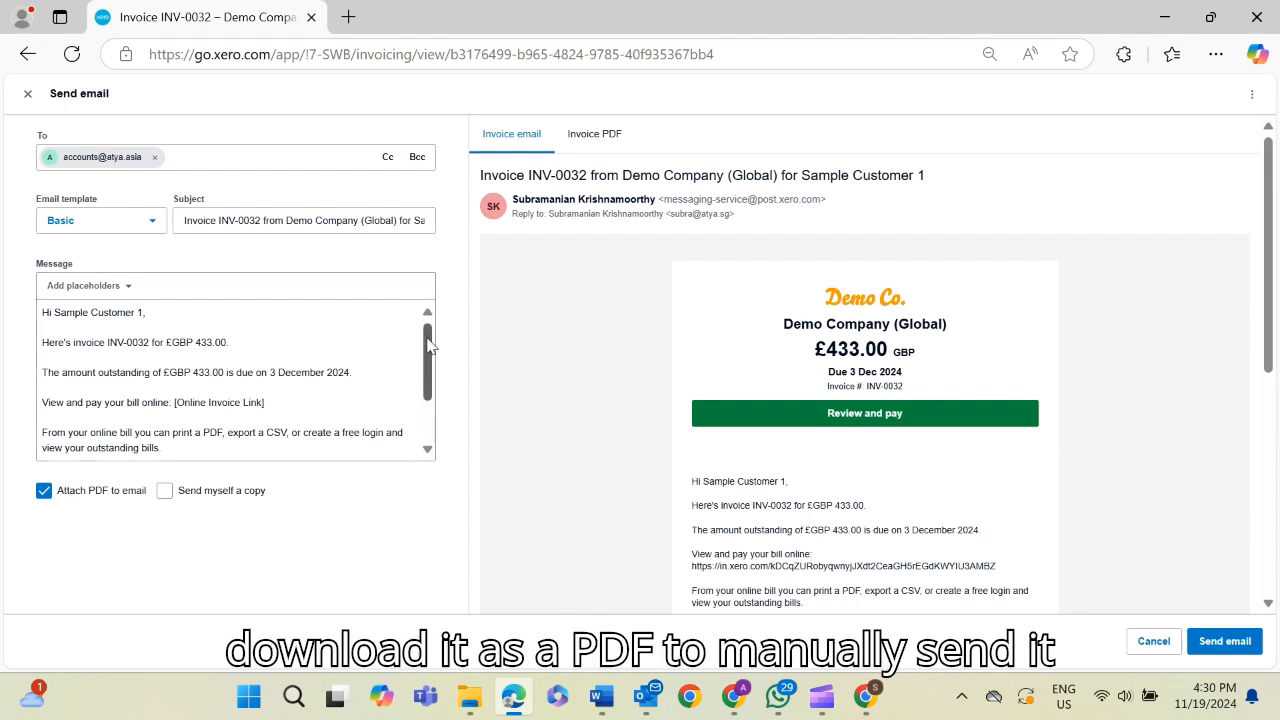
left_click(118, 490)
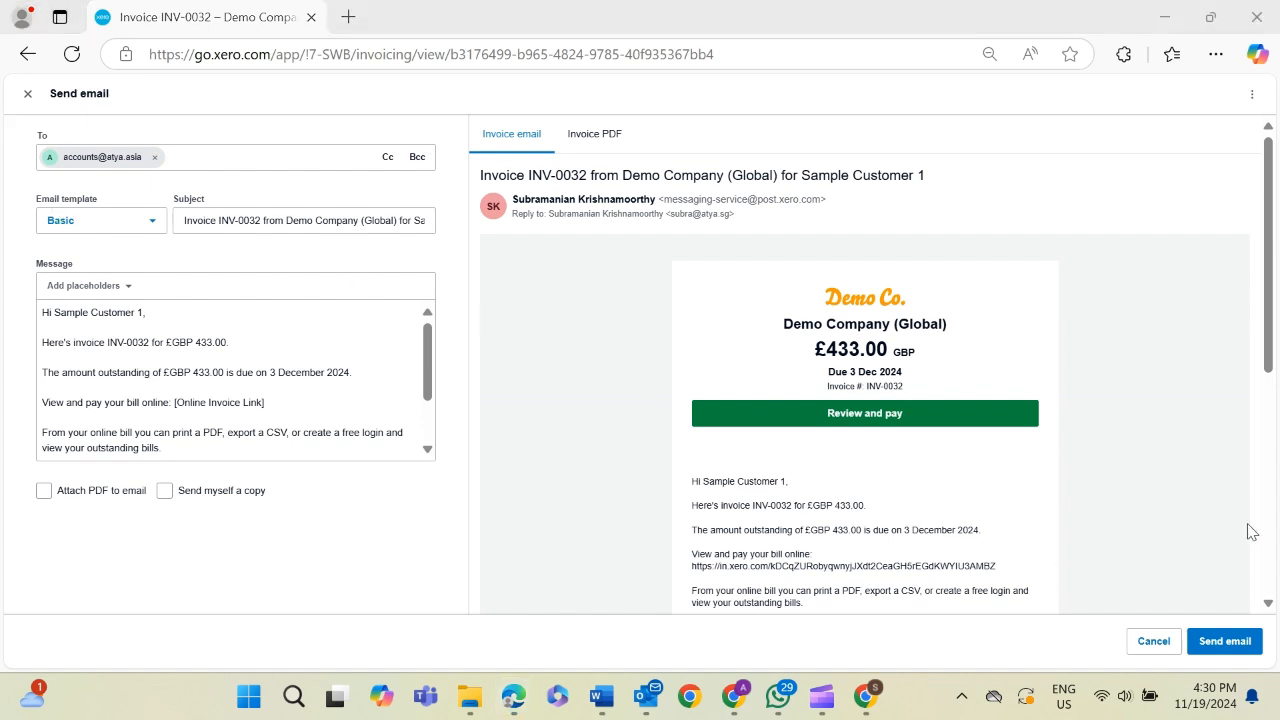
left_click(1232, 646)
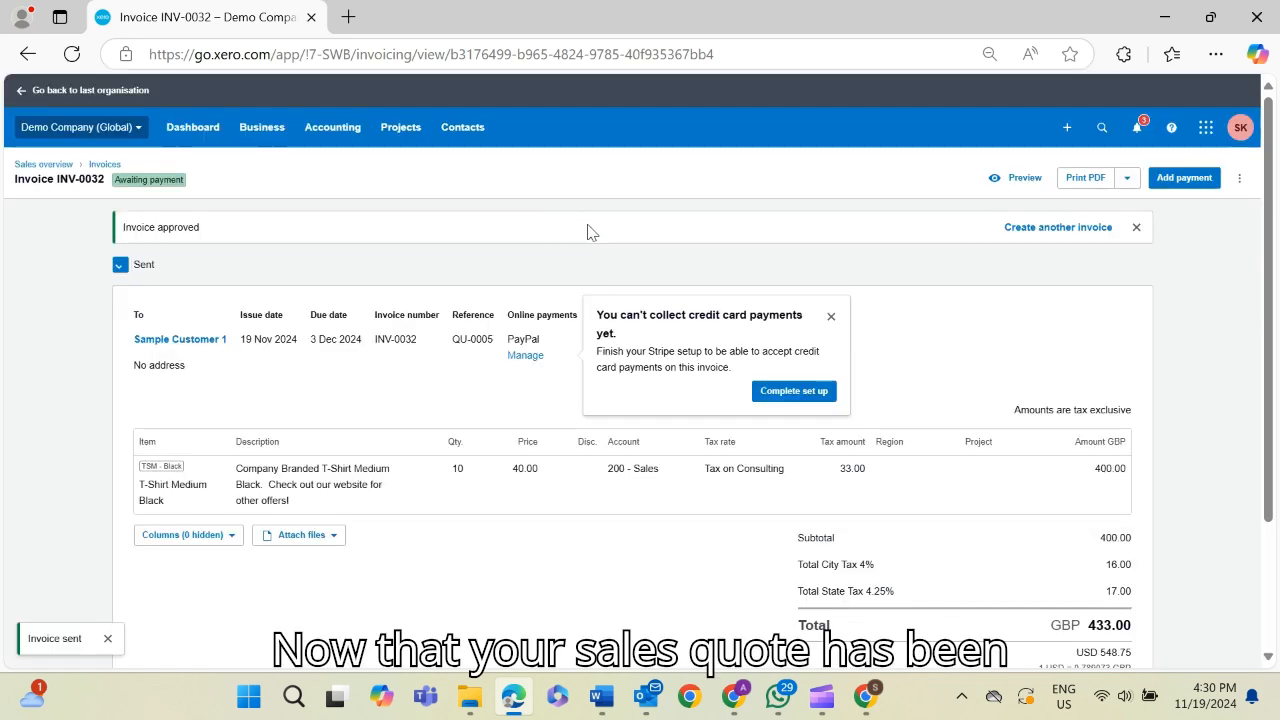
left_click(830, 317)
- Review the sent invoice, check the quote's status in the Quotes list, and open the Invoices page
scroll(826, 331, "down", 2)
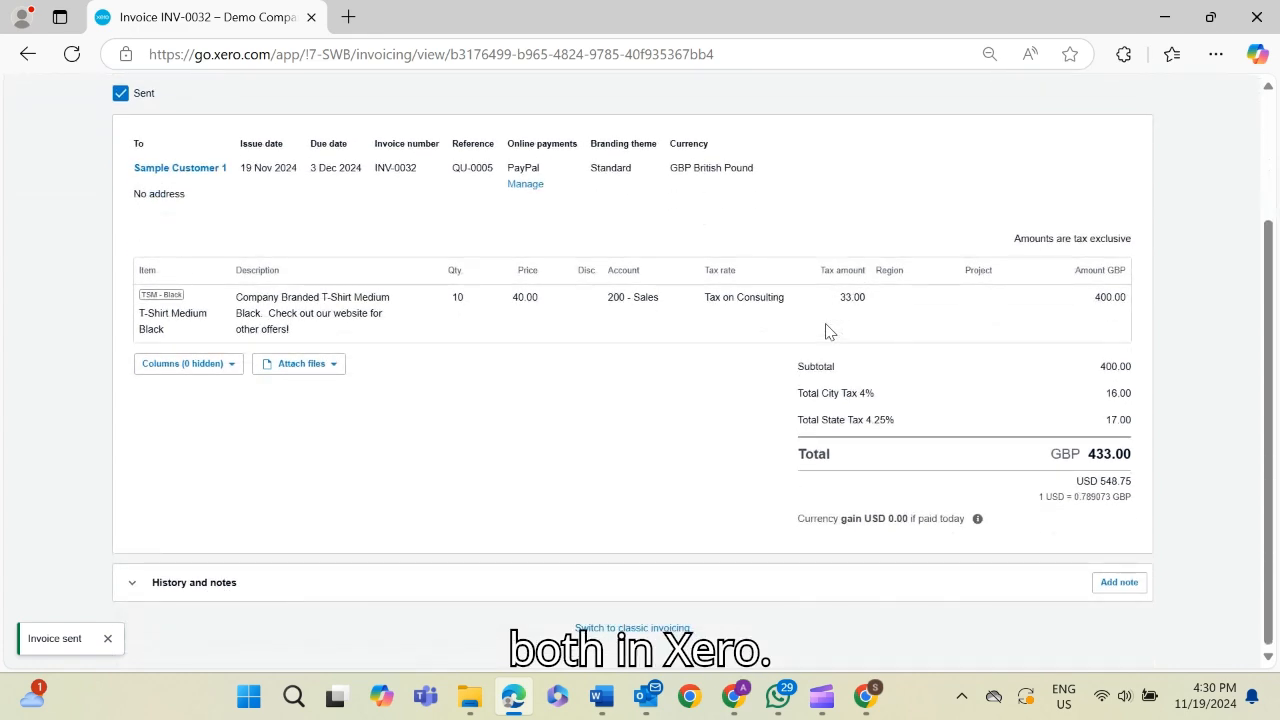
scroll(826, 331, "up", 2)
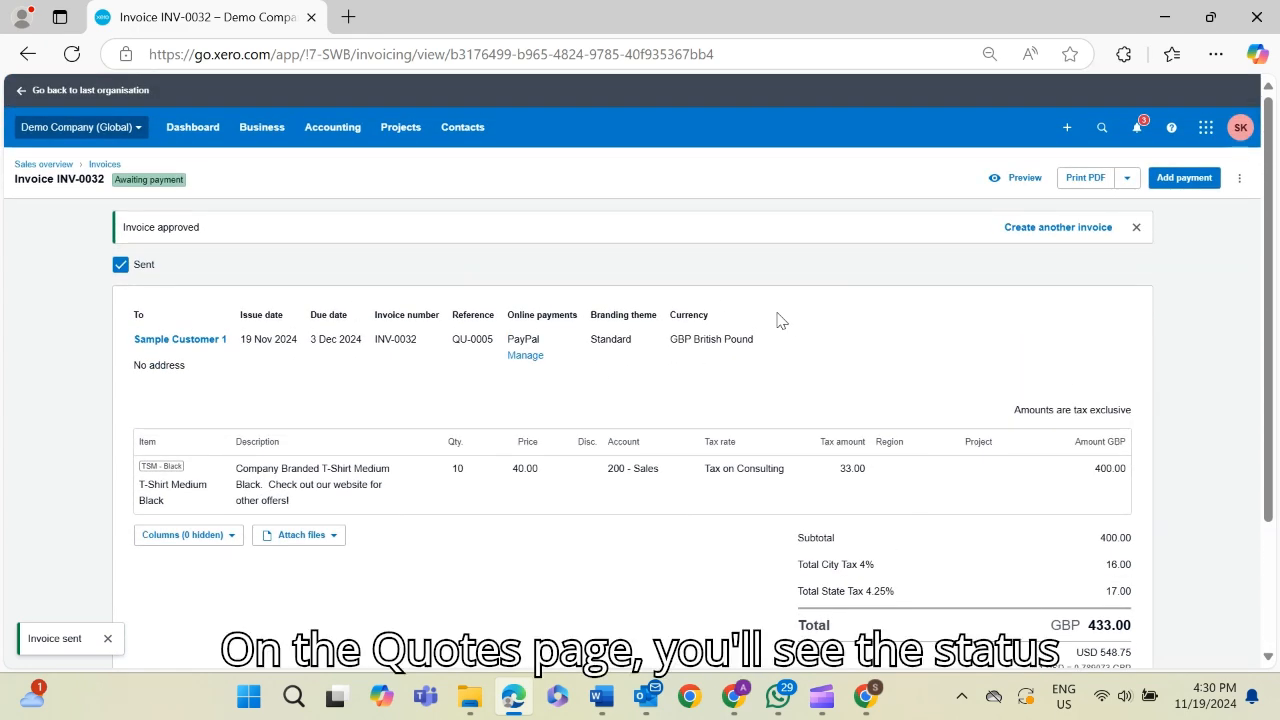
left_click(268, 142)
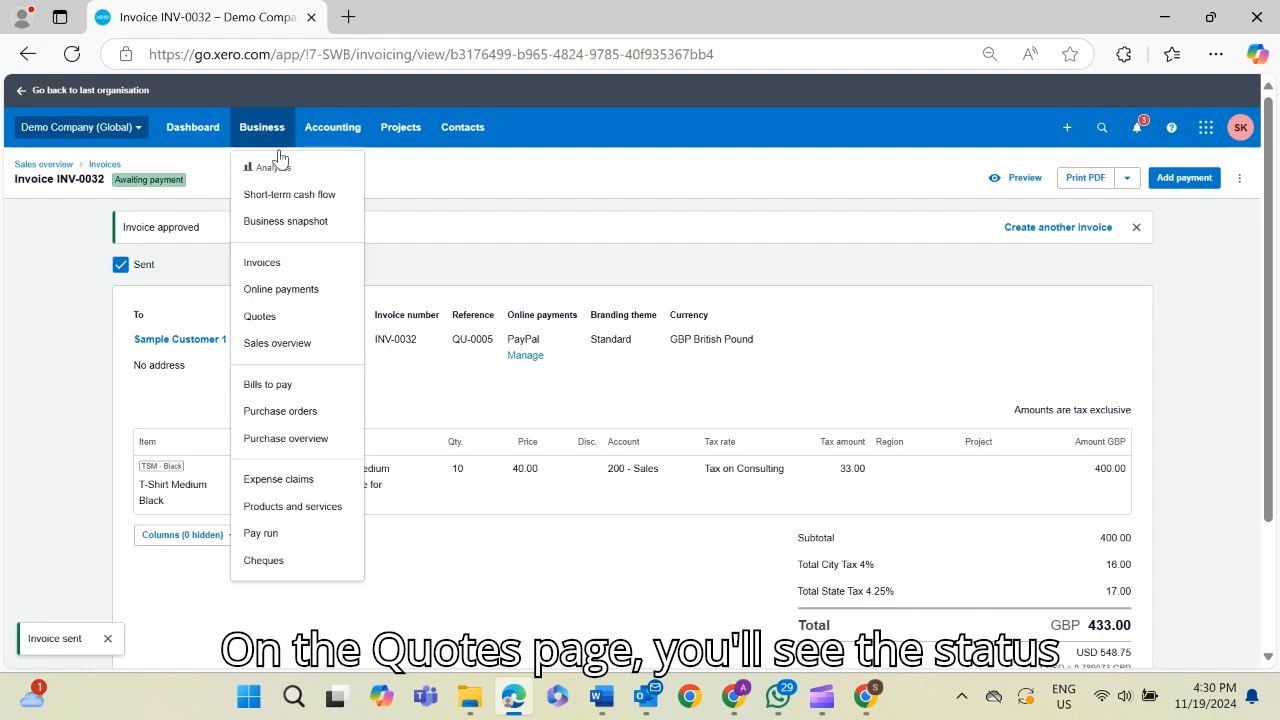
left_click(273, 316)
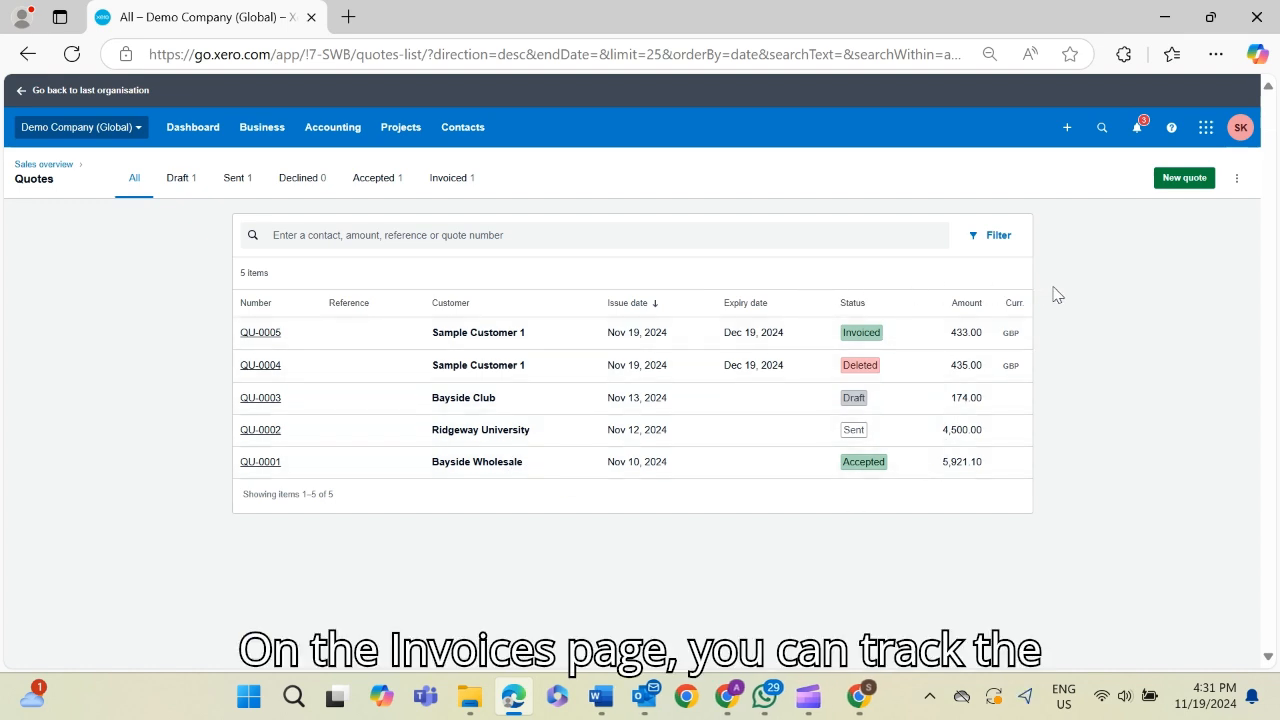
left_click(245, 135)
left_click(252, 263)
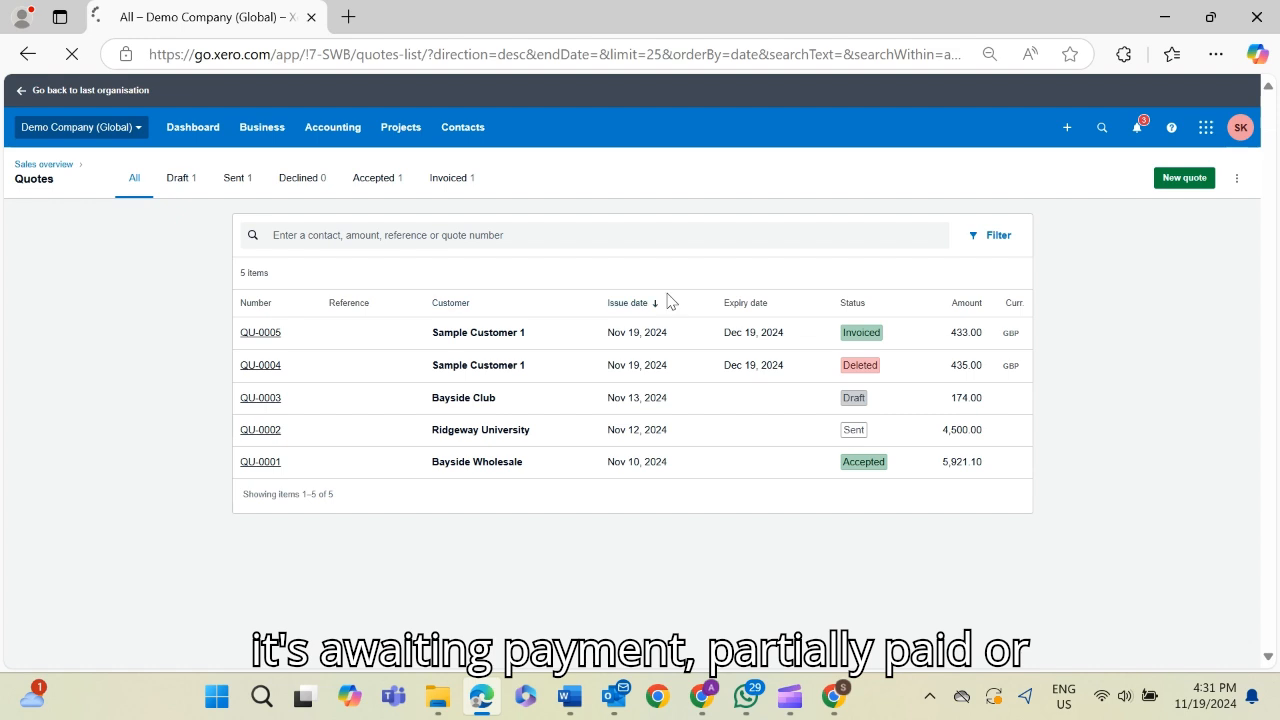